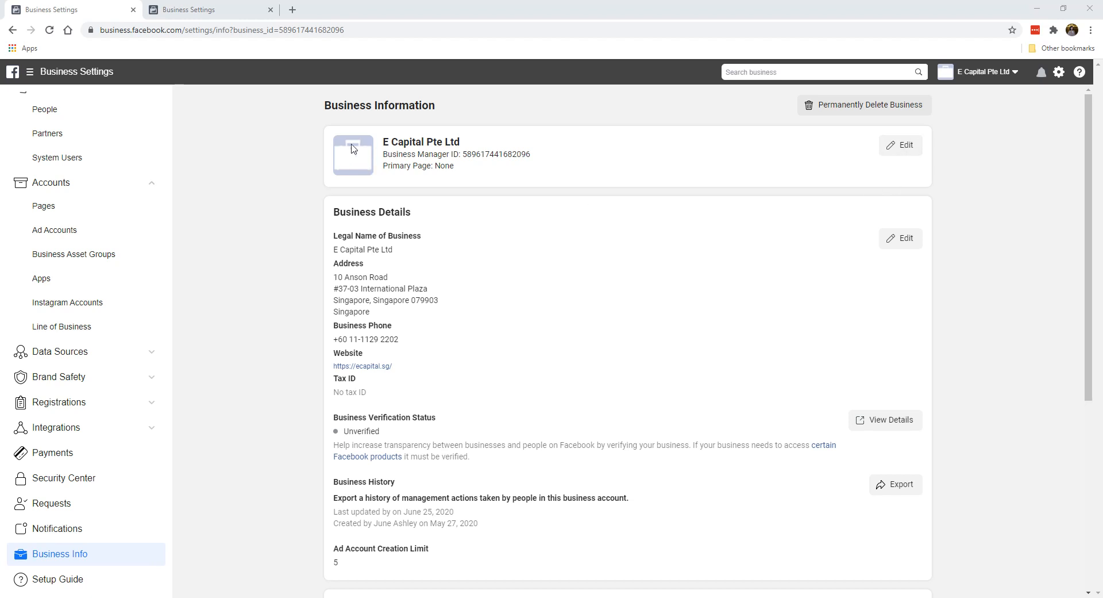
Replace the Business Manager's picture by uploading a local image file for E Capital Pte Ltd
click(901, 151)
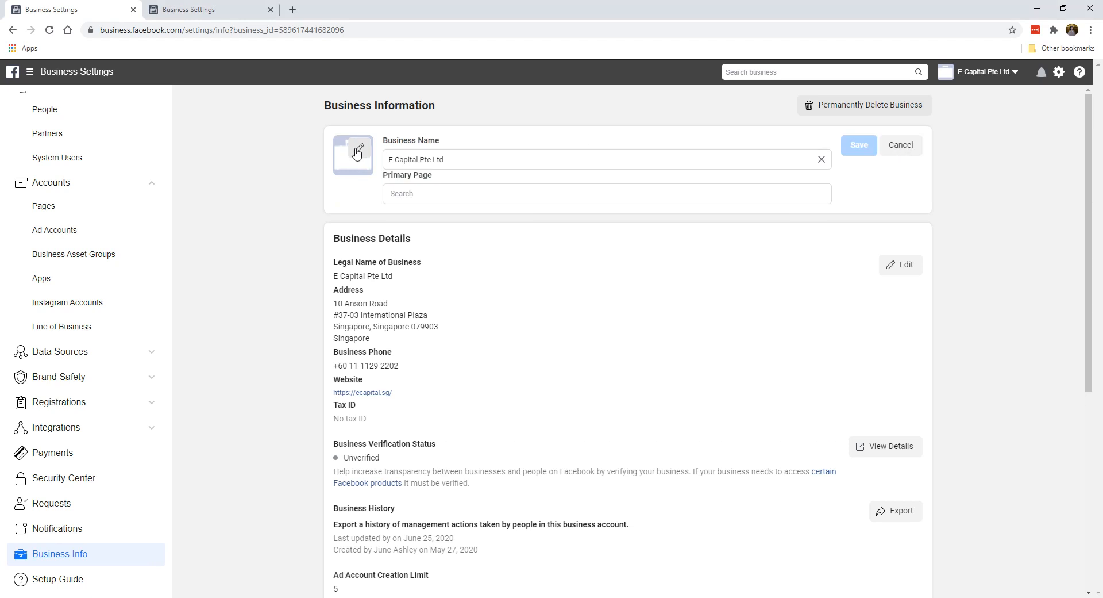
click(357, 153)
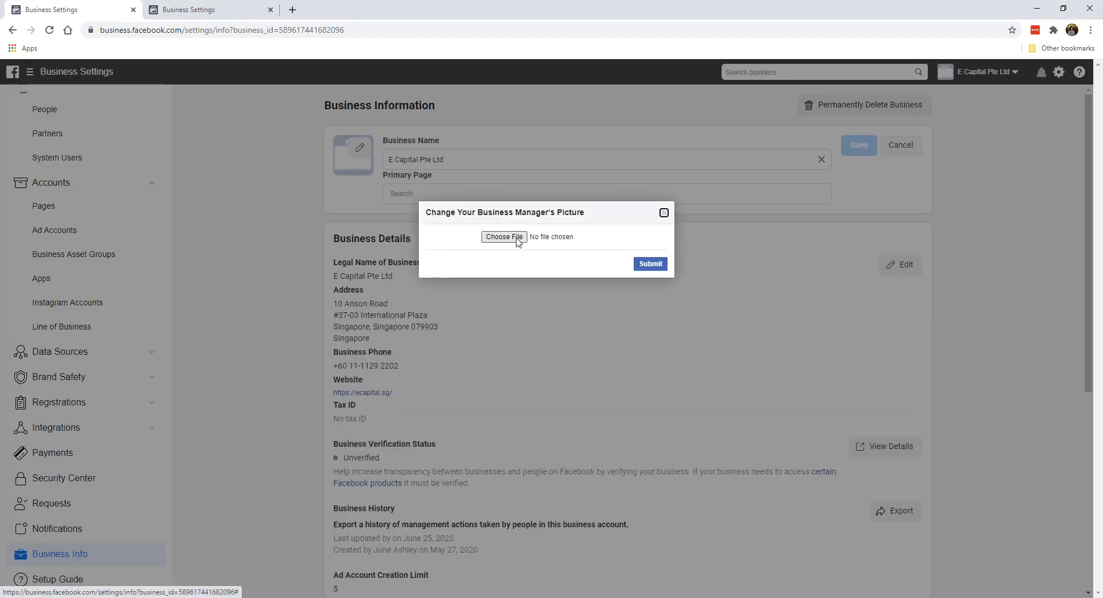
click(503, 237)
click(434, 311)
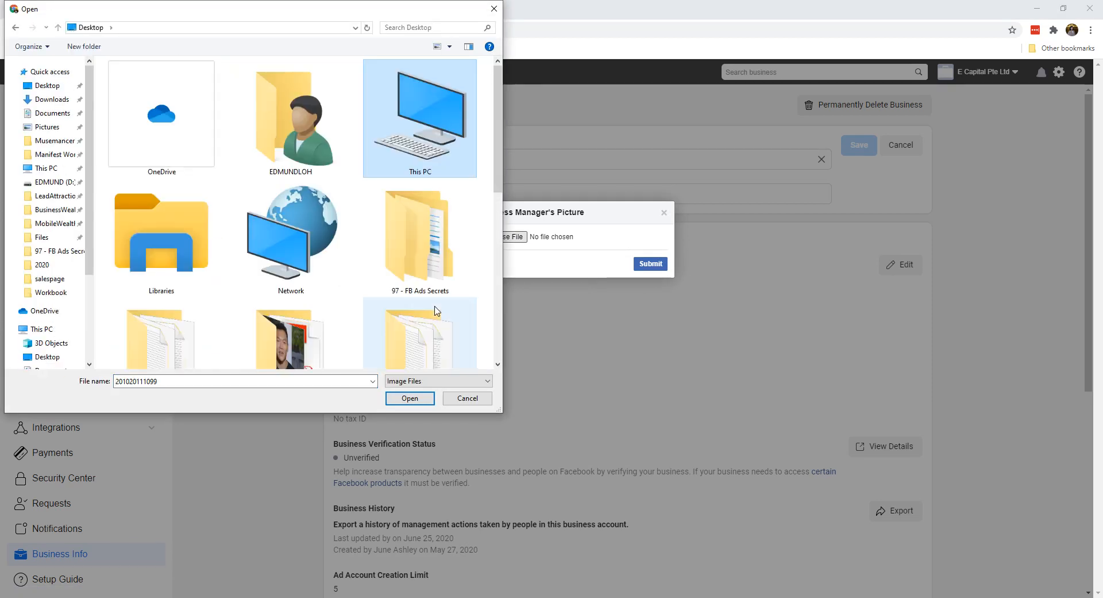
scroll(434, 310, down, 5)
double_click(330, 227)
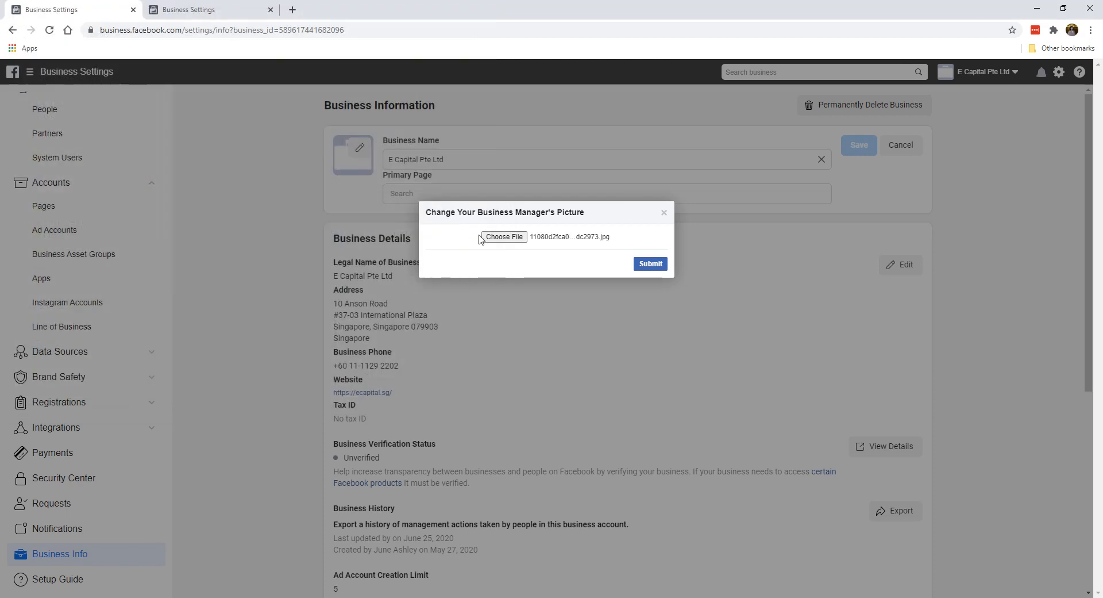
click(653, 268)
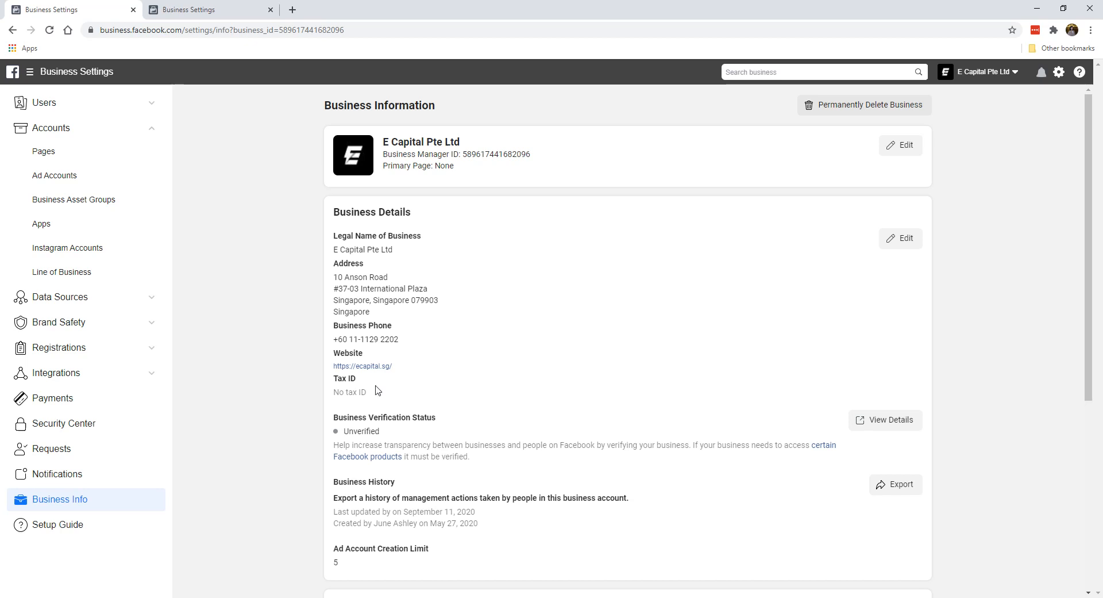
Open the business details editor to review the legal name, address and contact fields, then close it
click(901, 238)
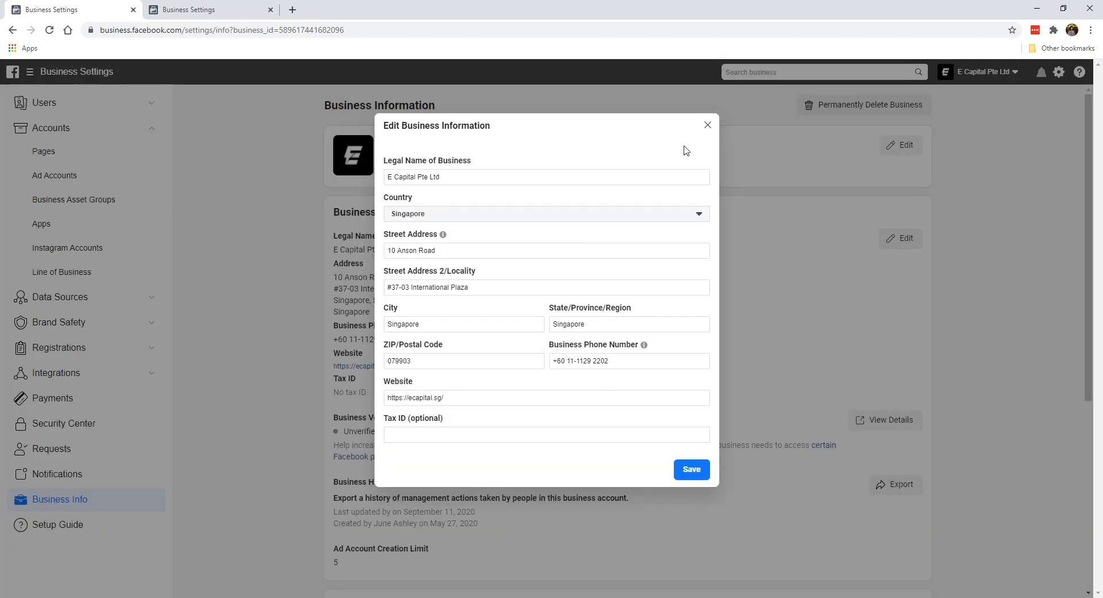
click(707, 124)
scroll(427, 387, down, 1)
scroll(427, 388, up, 1)
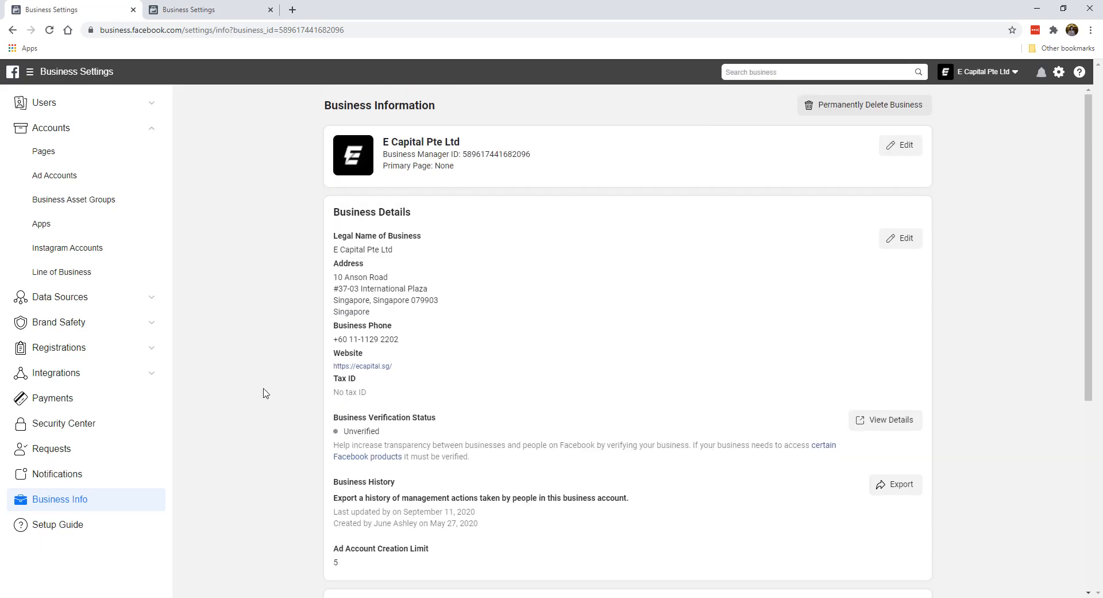
Open Notification Settings and review the business notification options
click(58, 474)
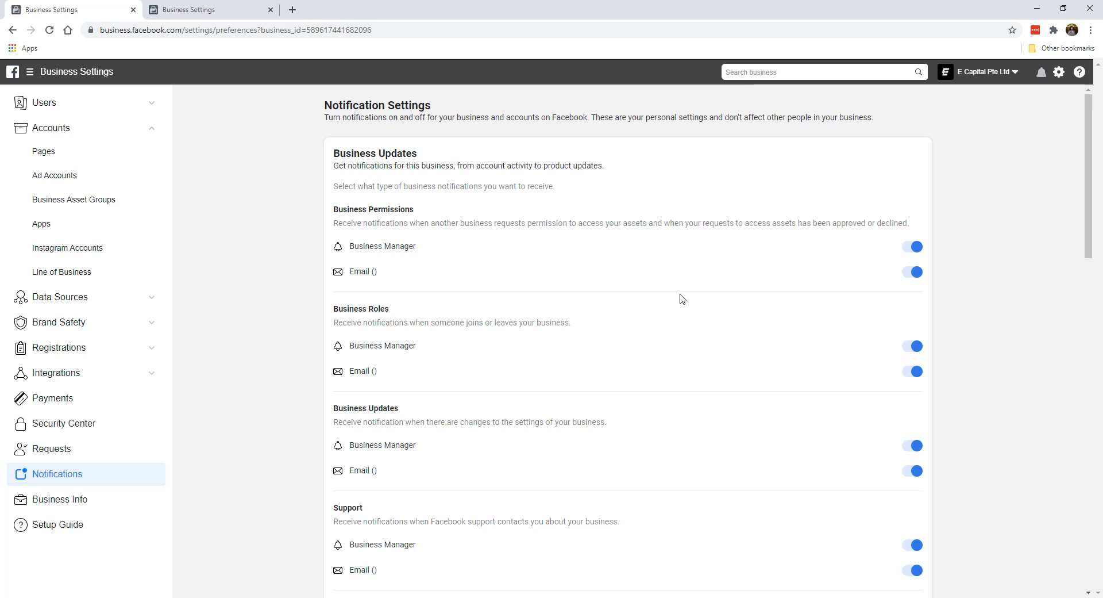
scroll(647, 307, down, 1)
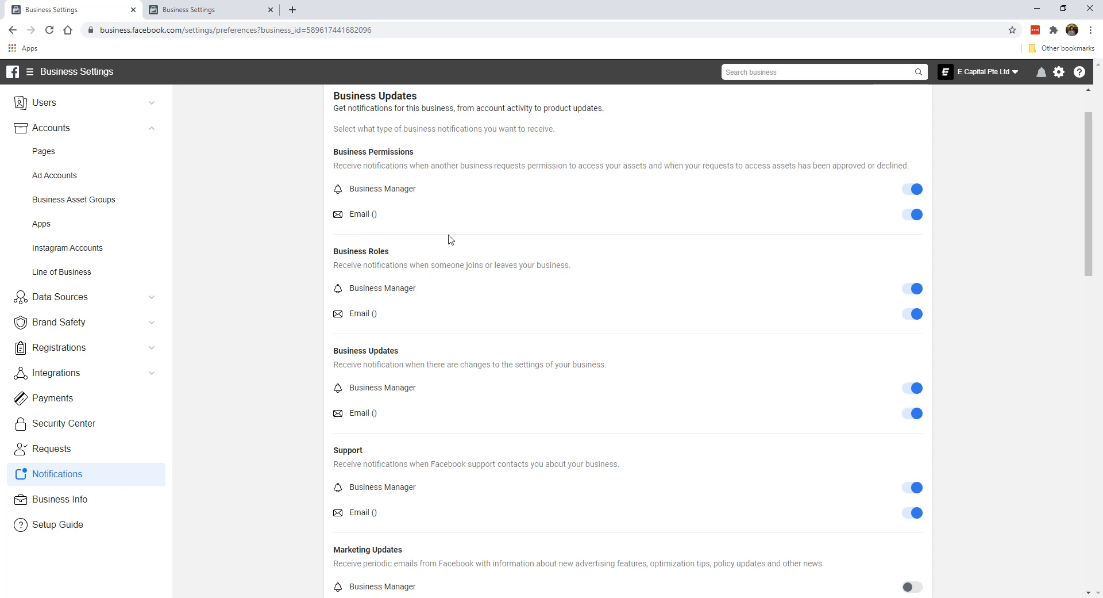
scroll(628, 238, up, 1)
scroll(697, 271, down, 4)
scroll(706, 274, down, 2)
scroll(702, 265, up, 3)
scroll(368, 175, up, 2)
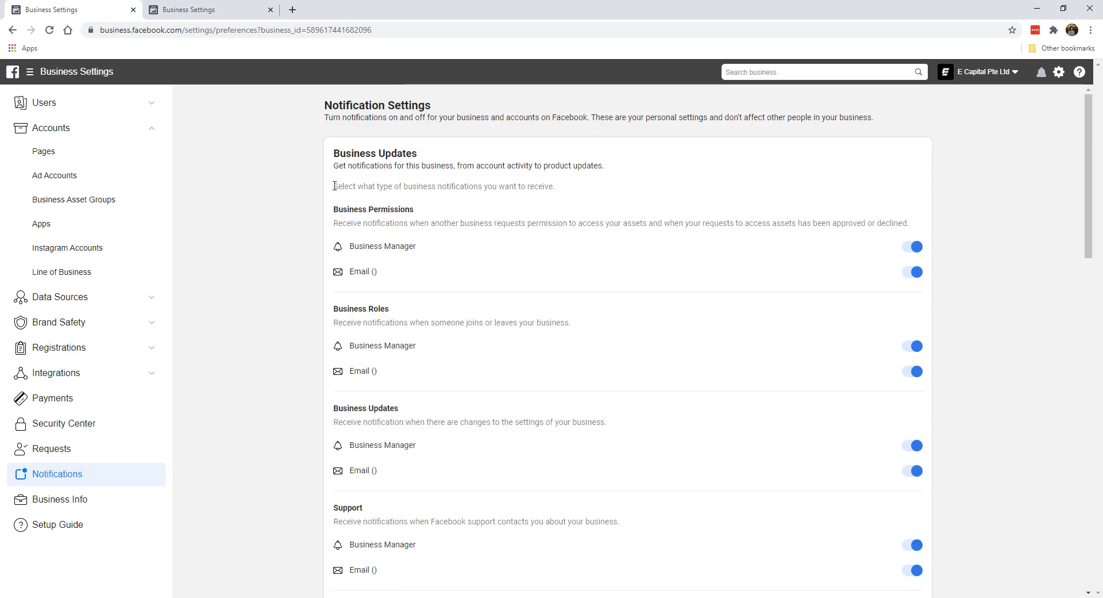
scroll(726, 278, down, 4)
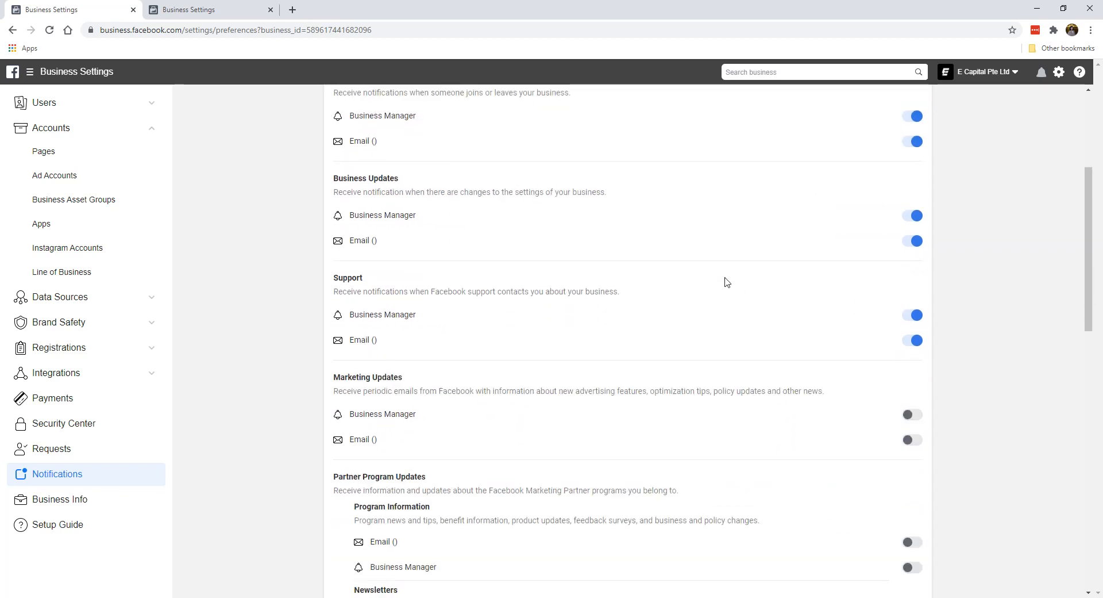
scroll(726, 282, down, 4)
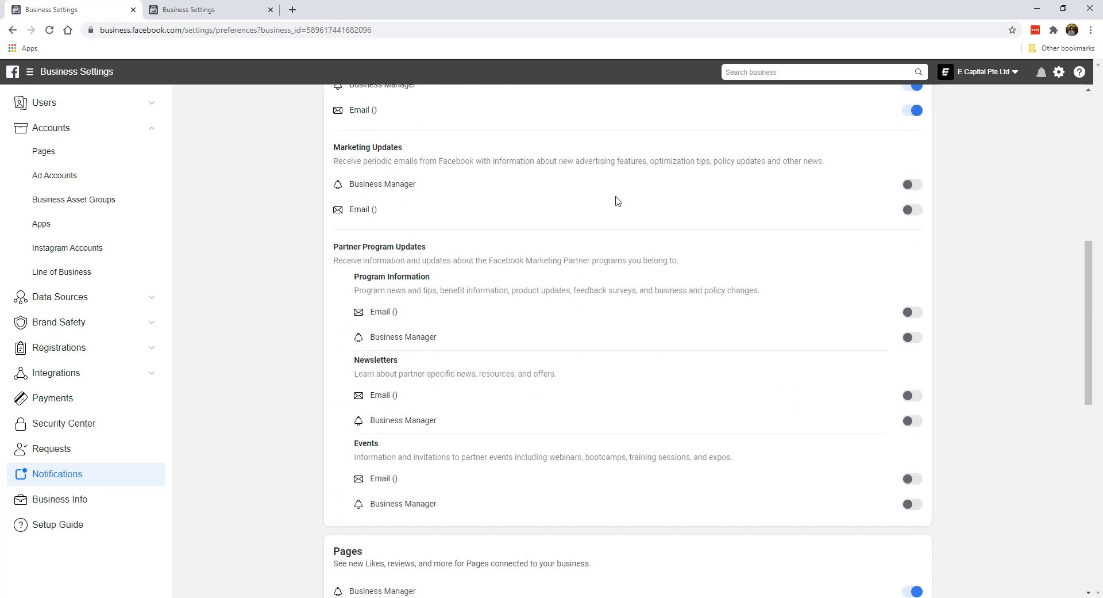
scroll(402, 222, down, 1)
scroll(454, 293, down, 1)
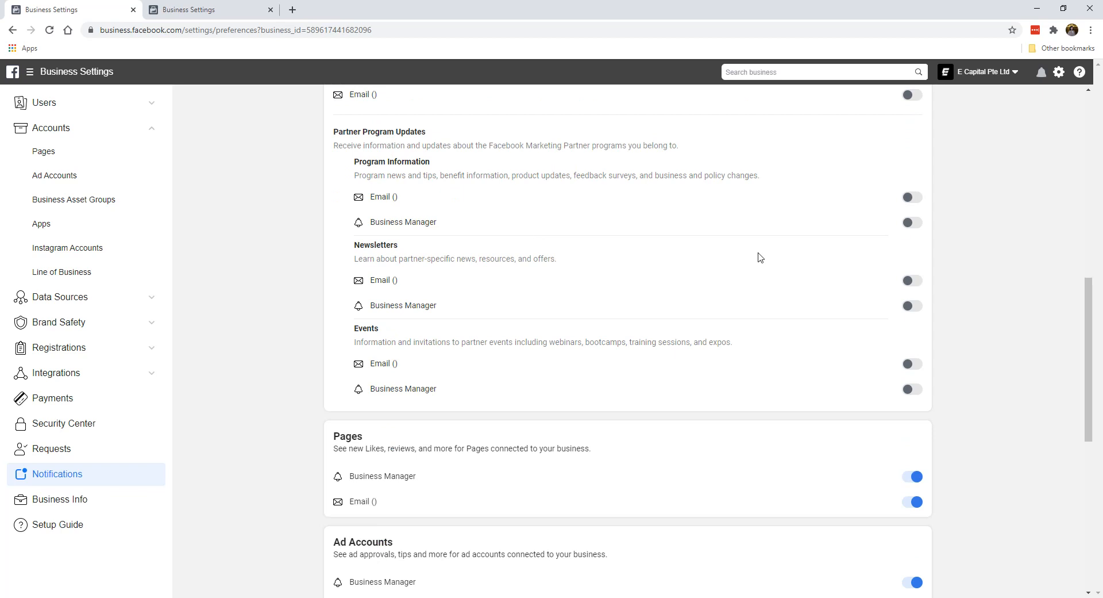
scroll(919, 379, down, 3)
scroll(671, 344, down, 1)
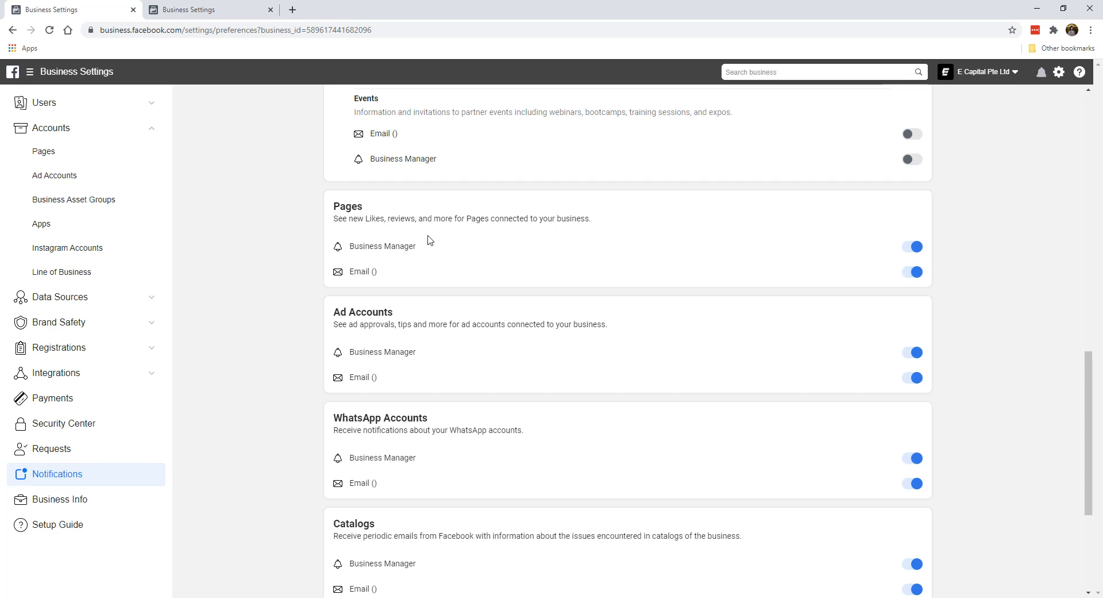
Turn off email notifications for Pages and for Ad Accounts
click(911, 272)
scroll(371, 272, down, 1)
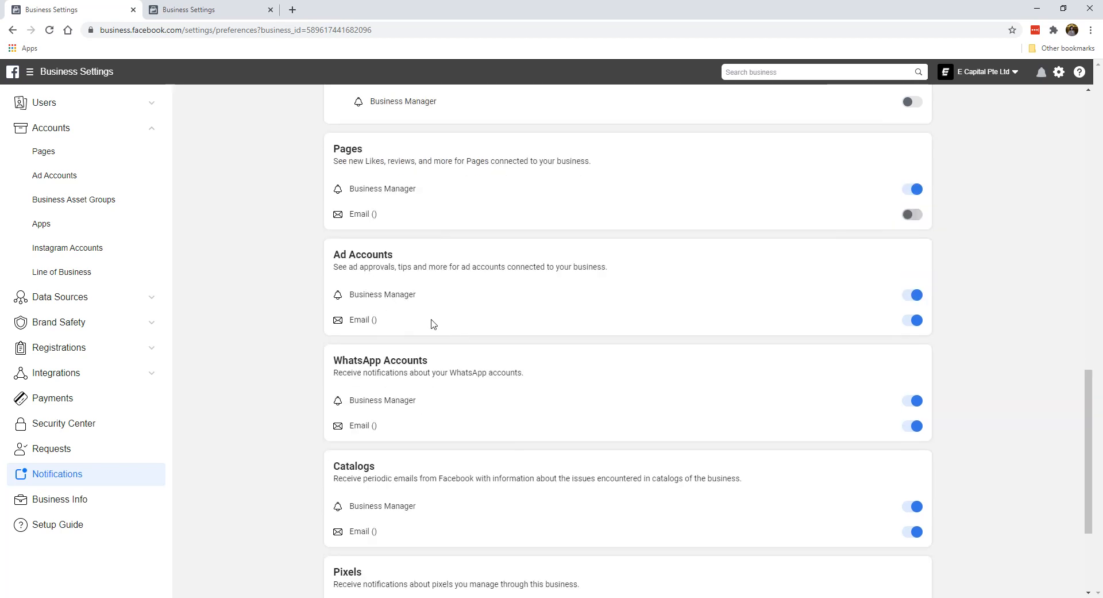
click(908, 324)
scroll(357, 324, down, 2)
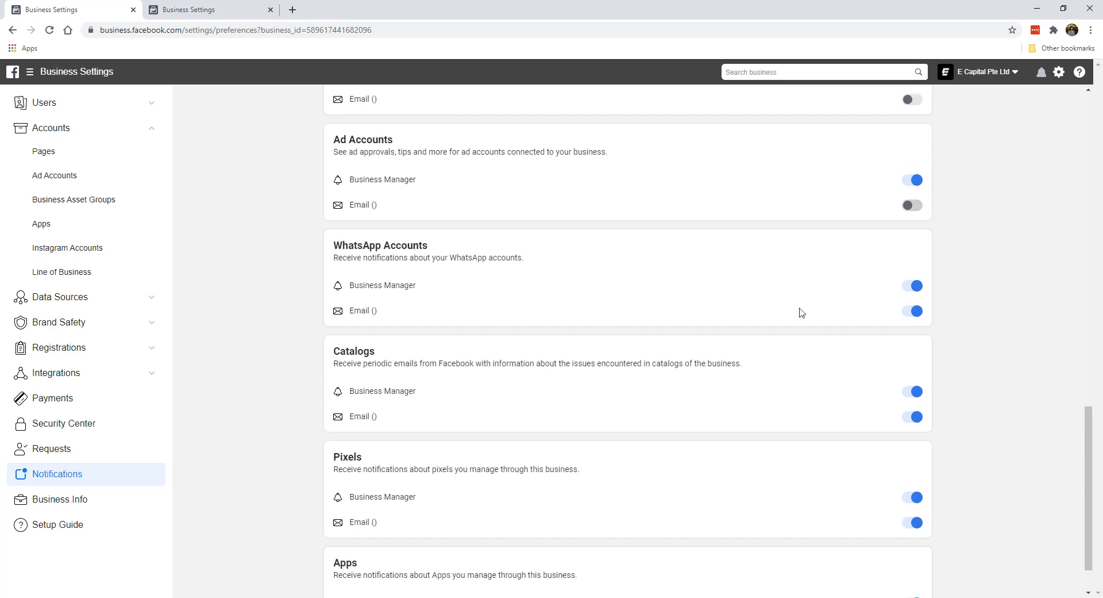
Turn off both Business Manager and email notifications for WhatsApp Accounts and Catalogs
click(913, 291)
click(913, 311)
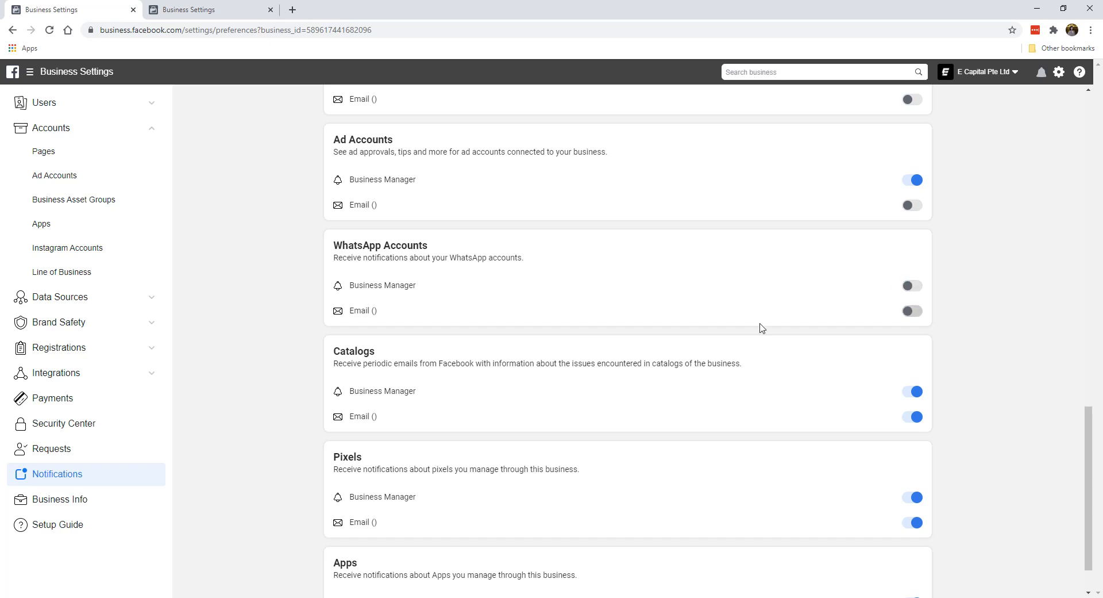
scroll(772, 335, down, 1)
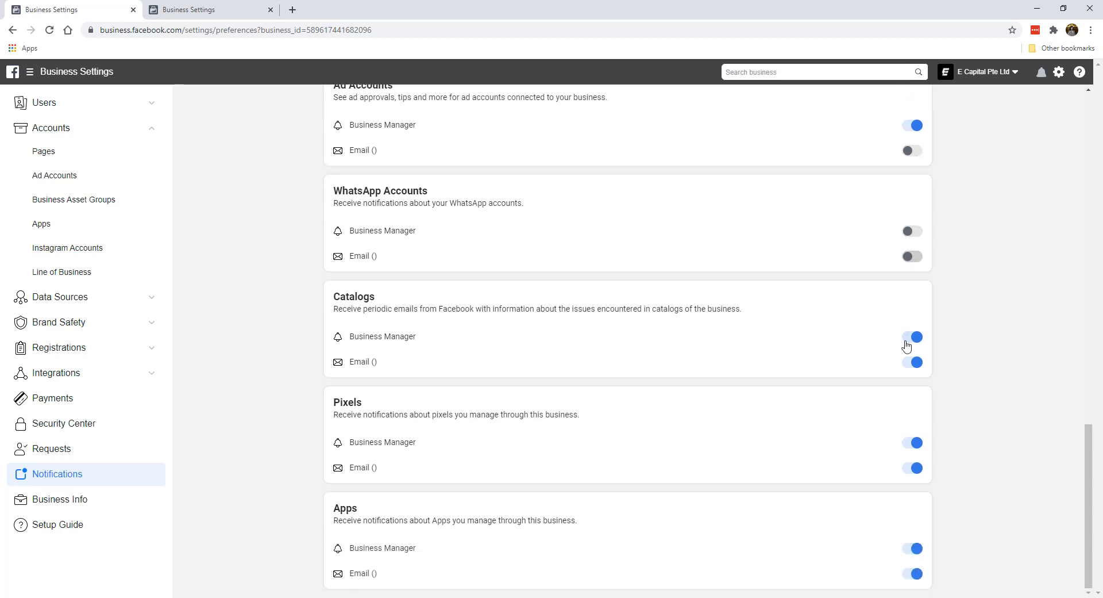
click(912, 337)
click(913, 362)
Turn off email notifications for Pixels and both Business Manager and email notifications for Apps
click(912, 468)
click(913, 549)
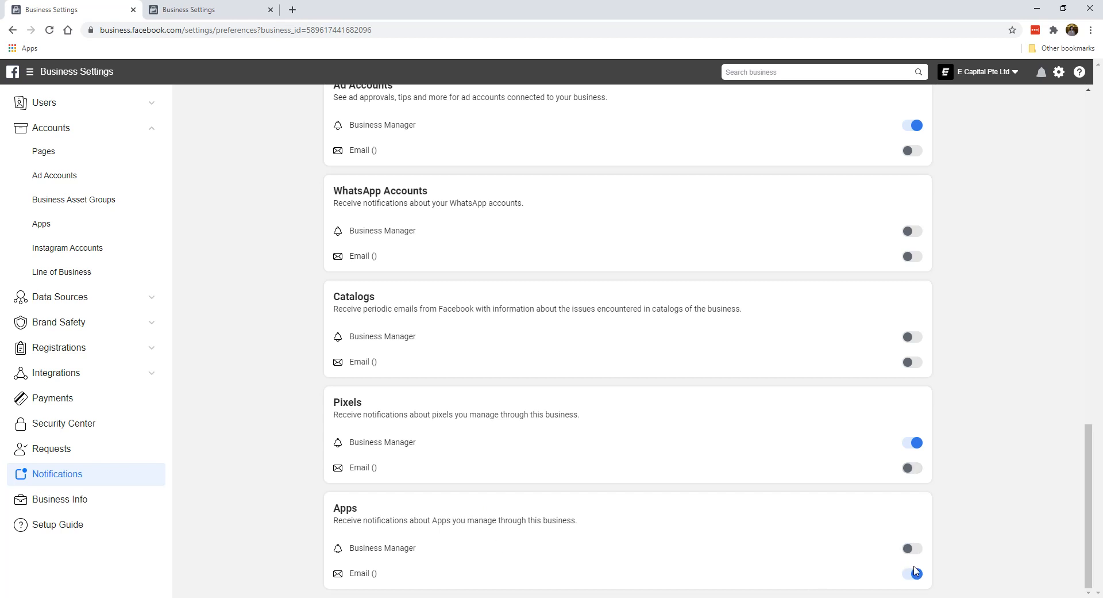
click(913, 573)
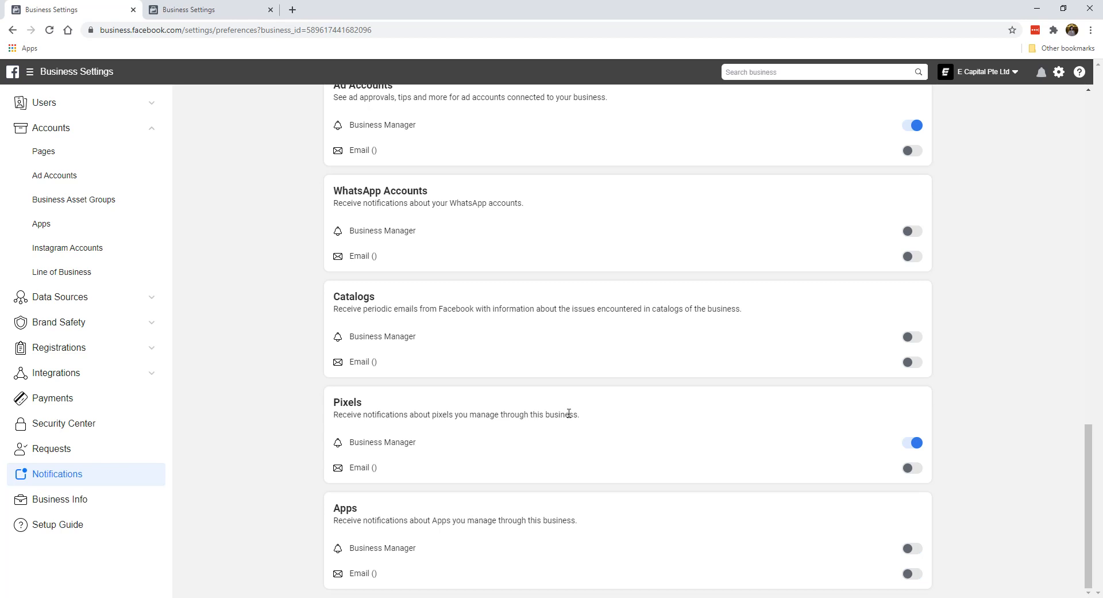